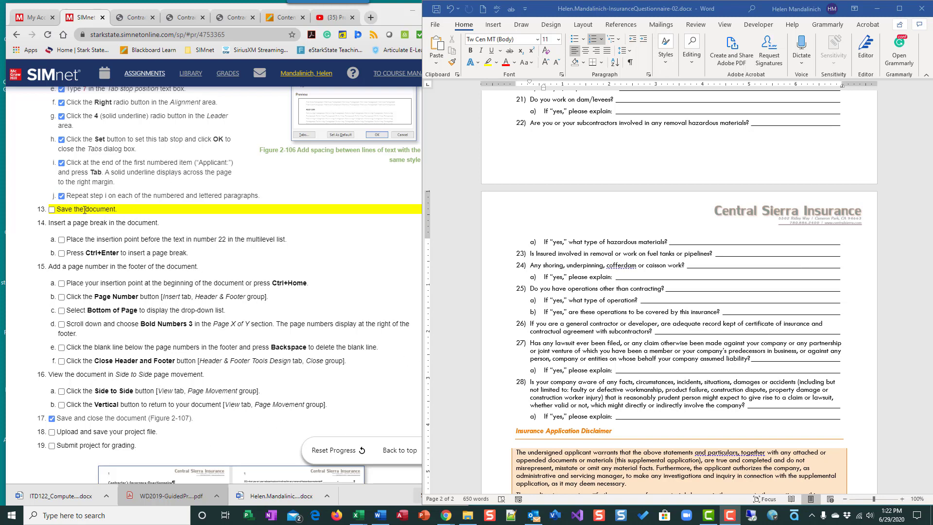
# Check off the 'Save the document' task in the project instruction list.
pyautogui.click(752, 189)
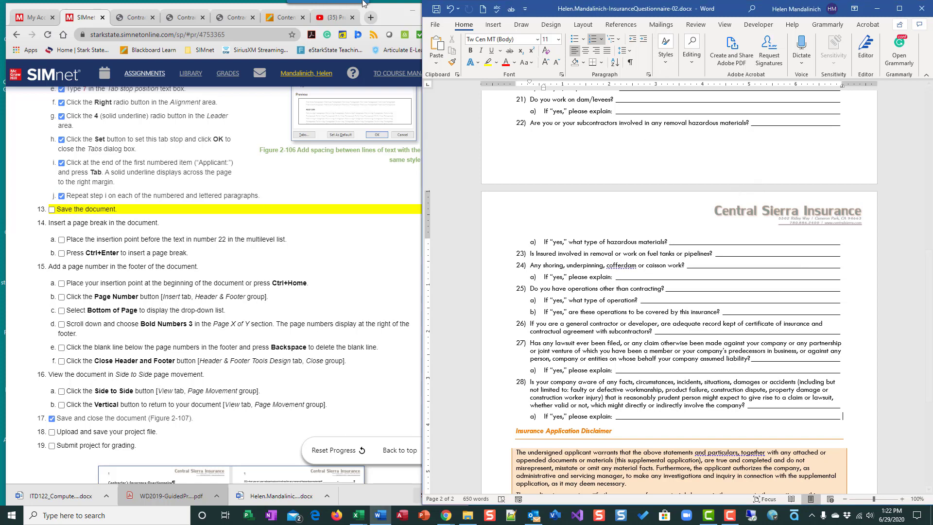
pyautogui.click(51, 209)
pyautogui.scroll(-2, 290, 181)
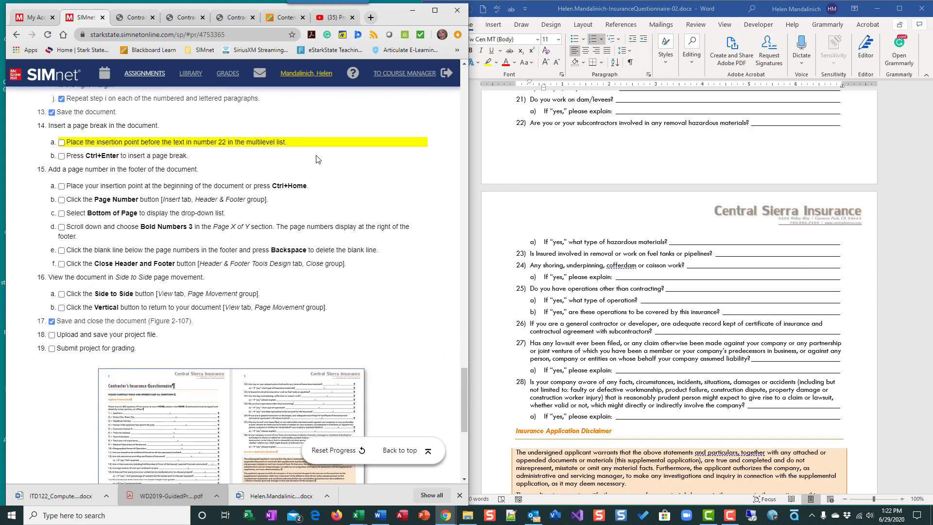
pyautogui.scroll(1, 572, 219)
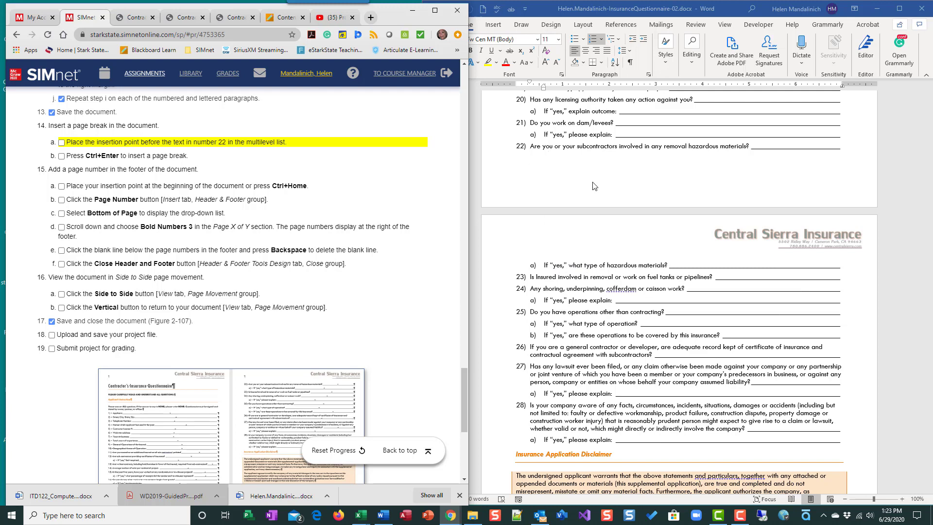
# Insert a page break before question 22, toggling formatting marks on and off to check it.
pyautogui.click(530, 146)
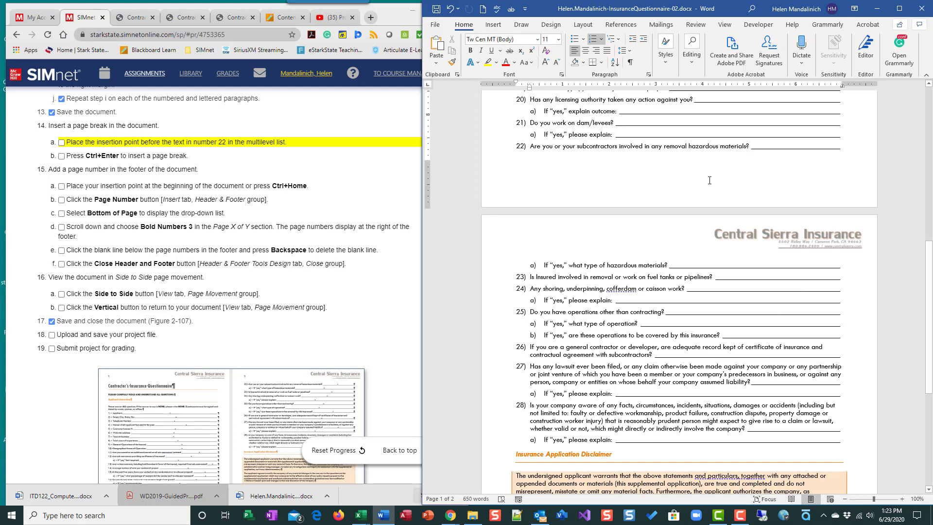
pyautogui.hotkey('ctrl', 'Return')
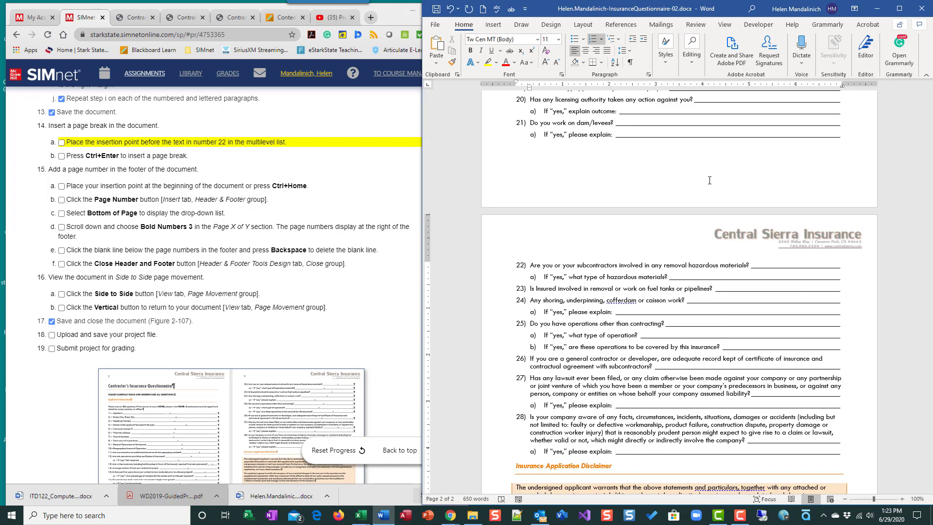
pyautogui.click(631, 62)
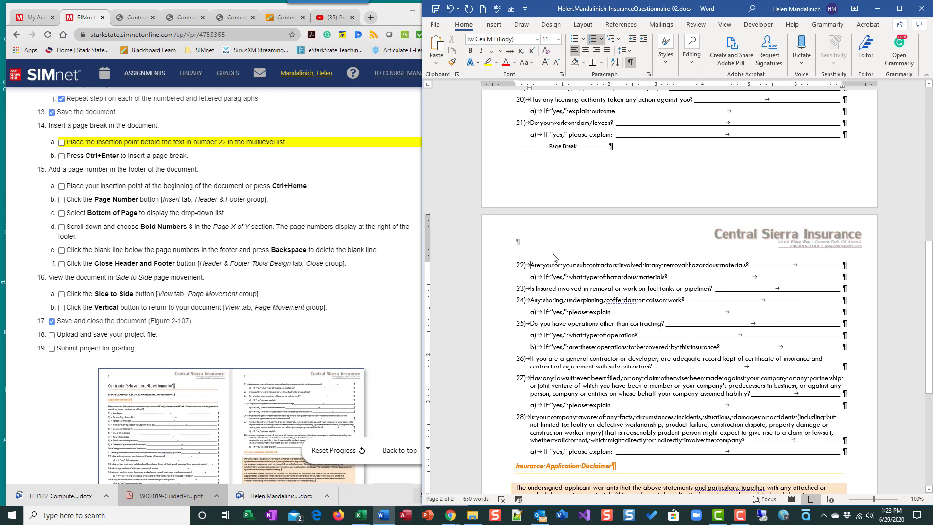
pyautogui.click(629, 63)
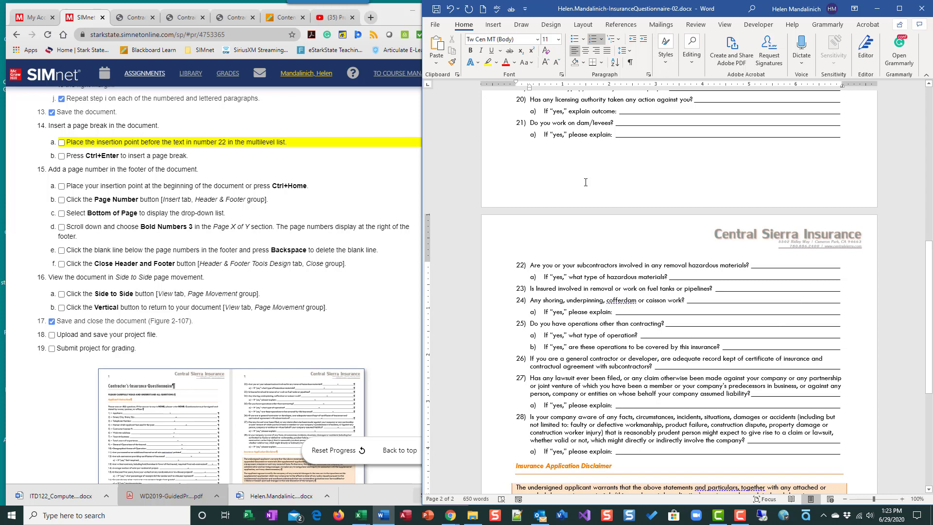
# Move the insertion point to the start of the document and check off the page-break and insertion-point tasks.
pyautogui.click(62, 148)
pyautogui.click(61, 156)
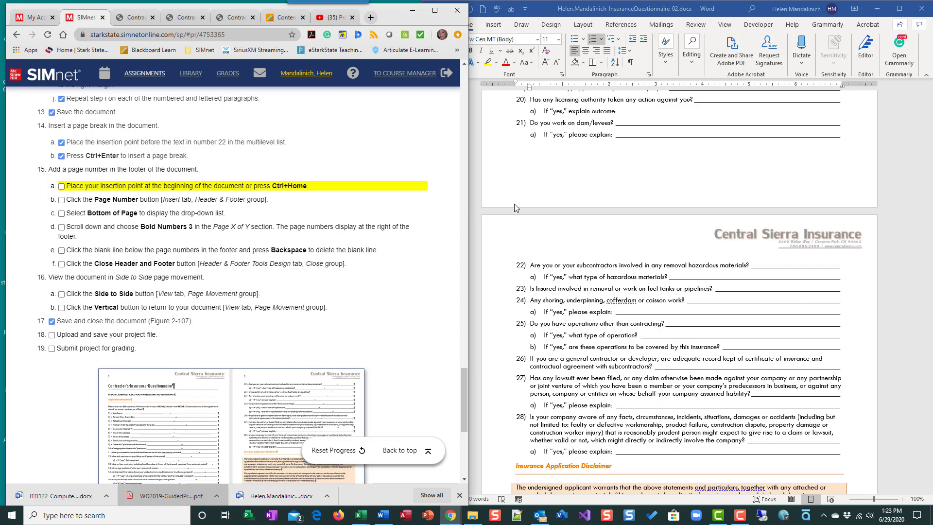
pyautogui.click(580, 252)
pyautogui.hotkey('ctrl', 'Home')
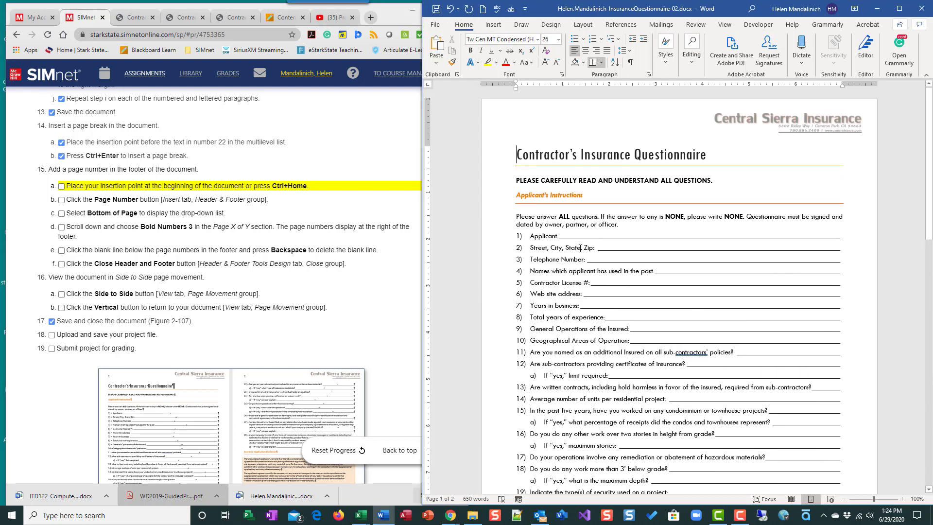
pyautogui.click(61, 186)
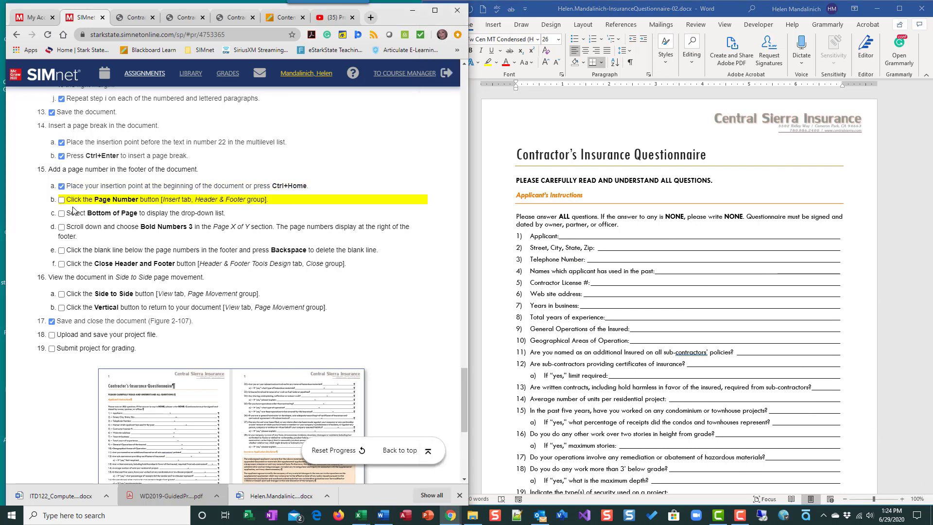
# Insert a Bold Numbers 3 page number at the bottom of the page.
pyautogui.click(494, 26)
pyautogui.click(493, 25)
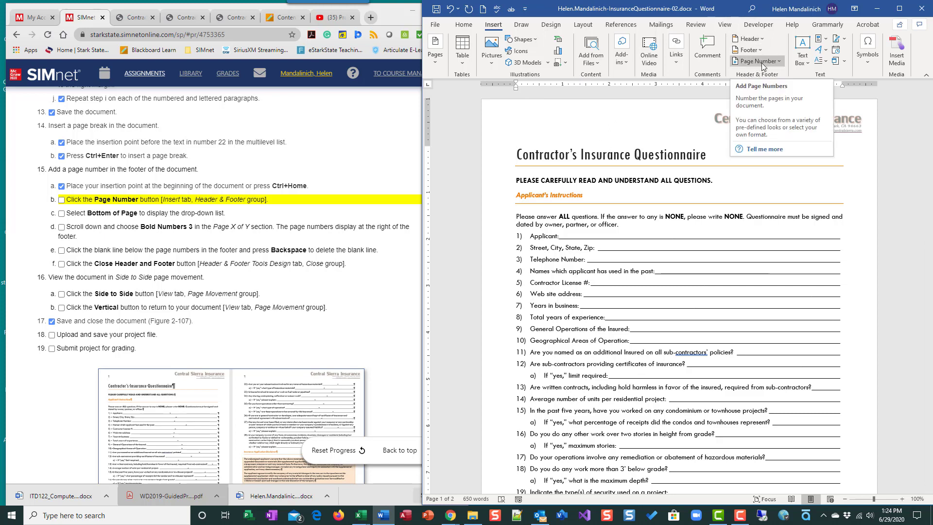
pyautogui.click(780, 62)
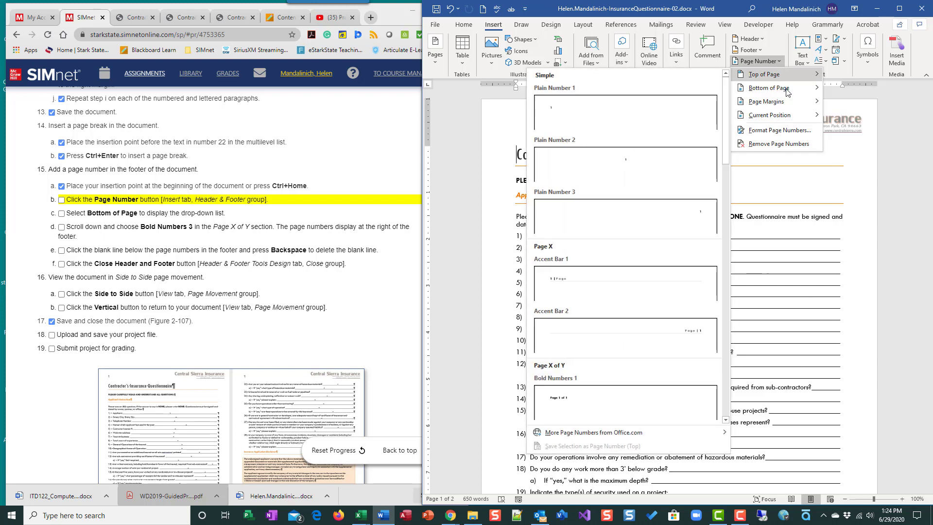
pyautogui.moveTo(783, 89)
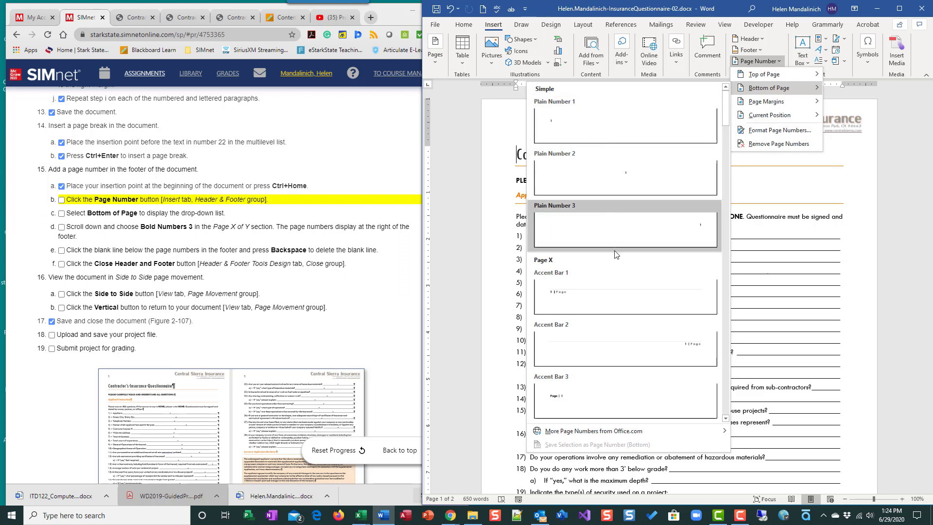
pyautogui.scroll(-5, 627, 272)
pyautogui.scroll(-6, 627, 311)
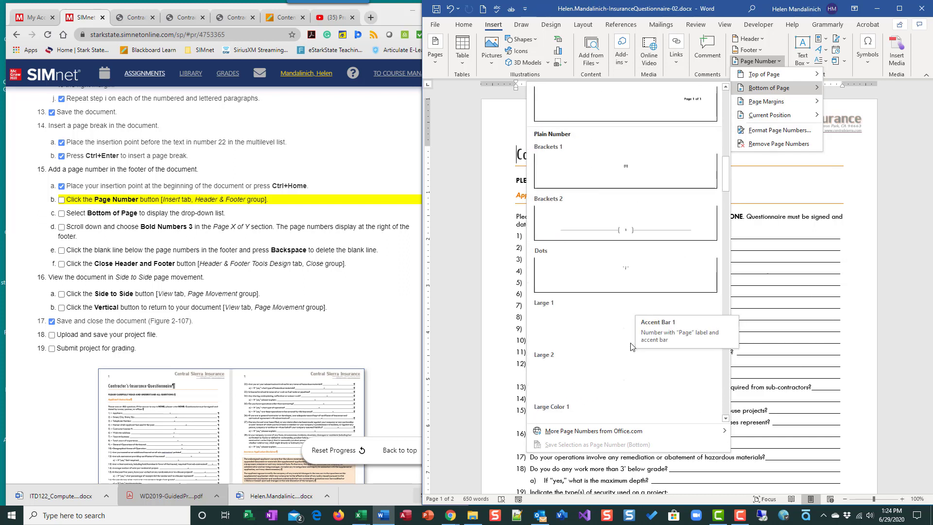
pyautogui.scroll(3, 603, 302)
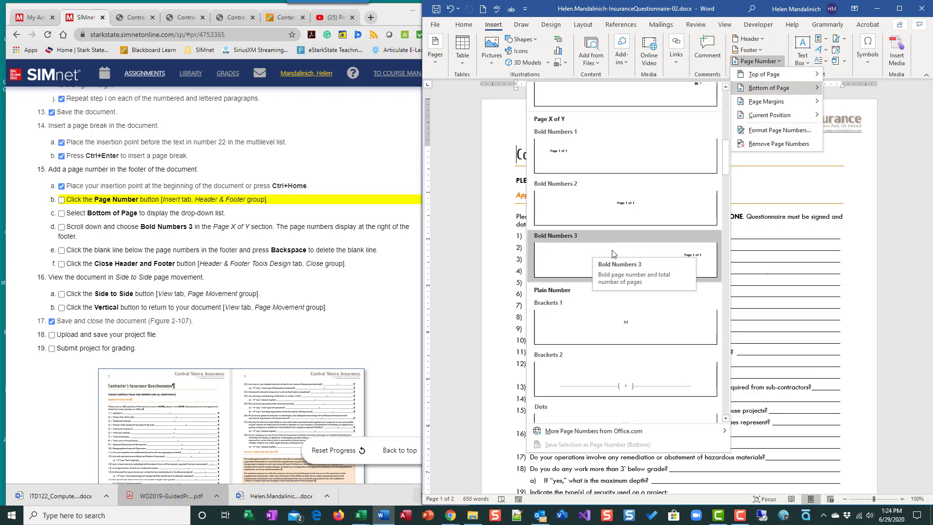
pyautogui.click(572, 256)
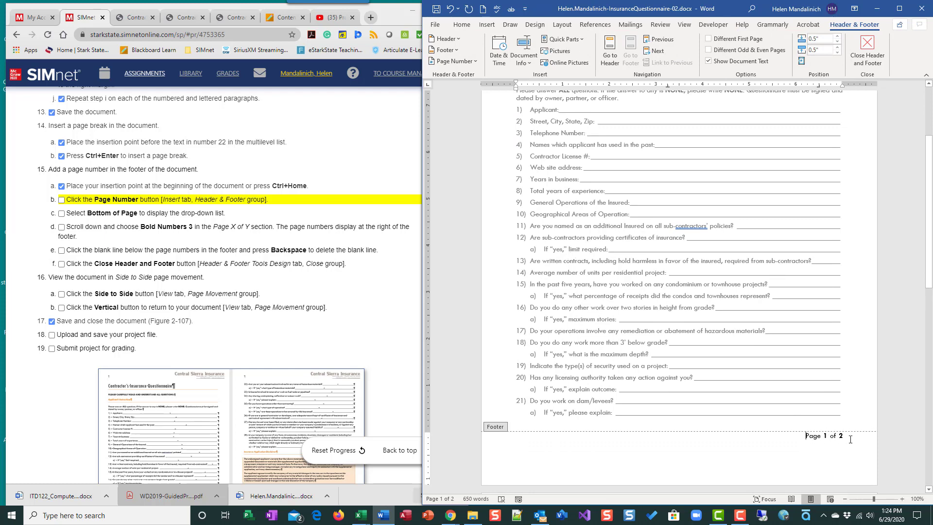
# Check off the three page-number insertion tasks in the instruction list.
pyautogui.click(62, 200)
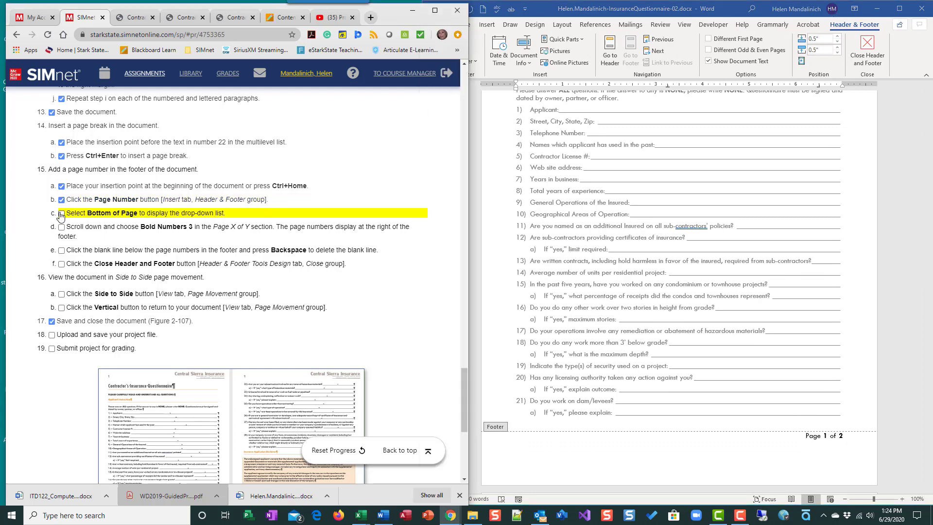
pyautogui.click(61, 214)
pyautogui.click(61, 227)
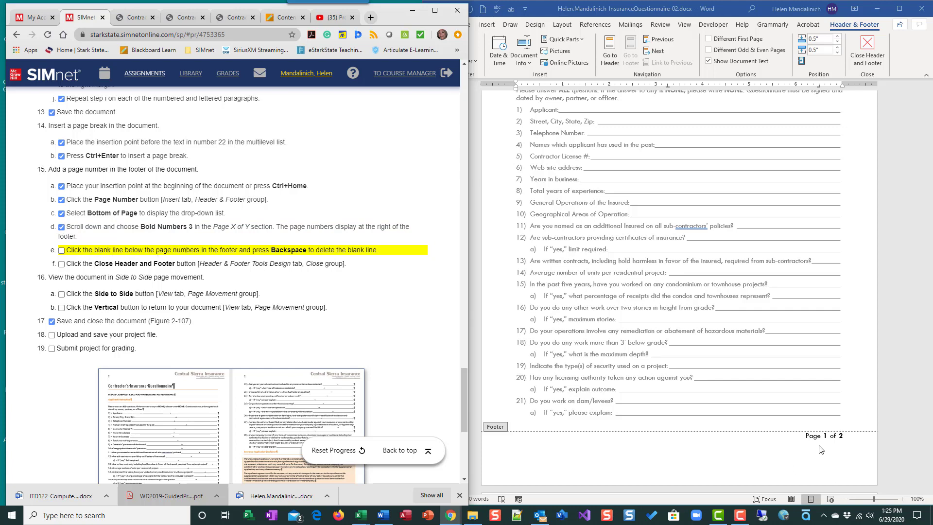
# Show formatting marks and delete the blank line below the page number in the footer.
pyautogui.click(850, 440)
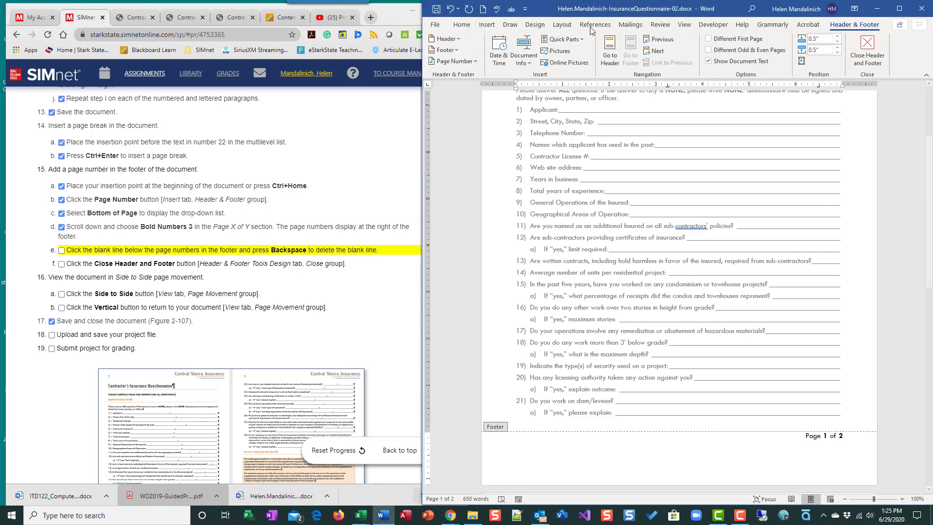
pyautogui.click(468, 26)
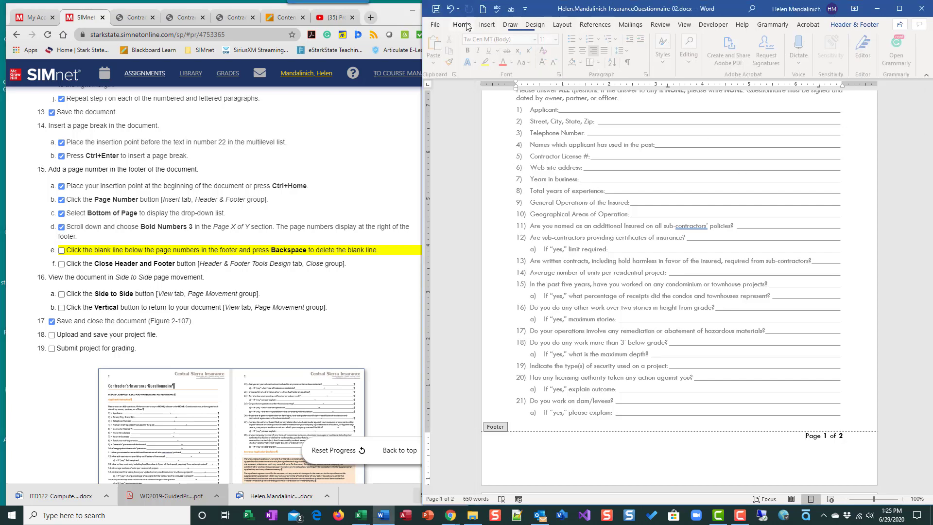
pyautogui.click(628, 62)
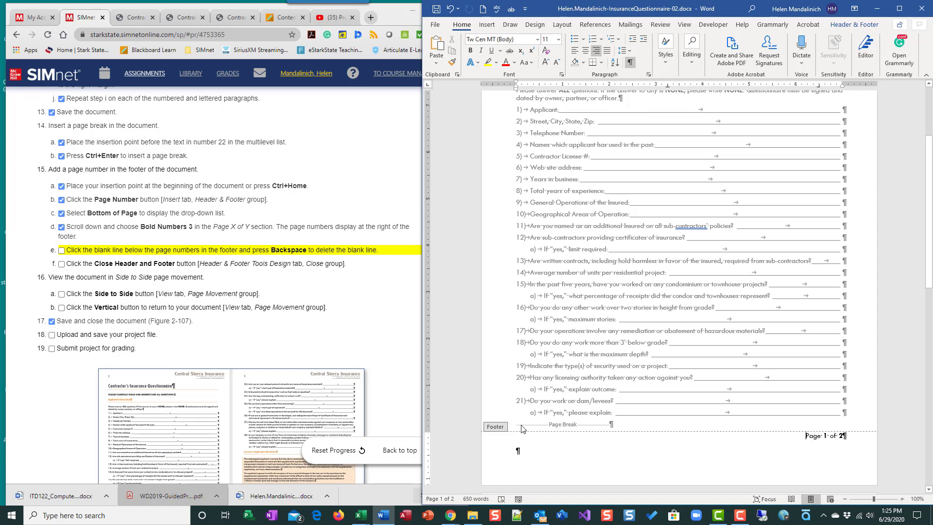
pyautogui.click(635, 458)
pyautogui.press('BackSpace')
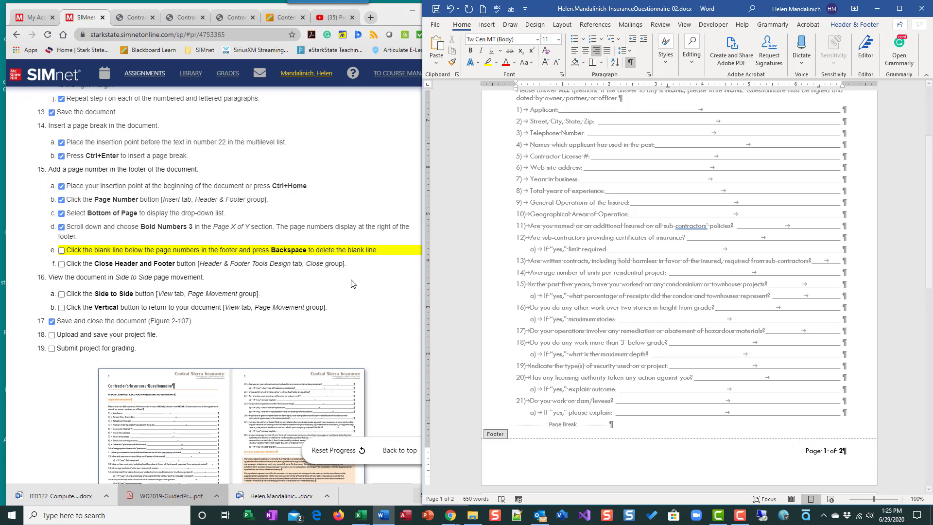
# Close the footer and check off the footer-editing tasks.
pyautogui.click(62, 250)
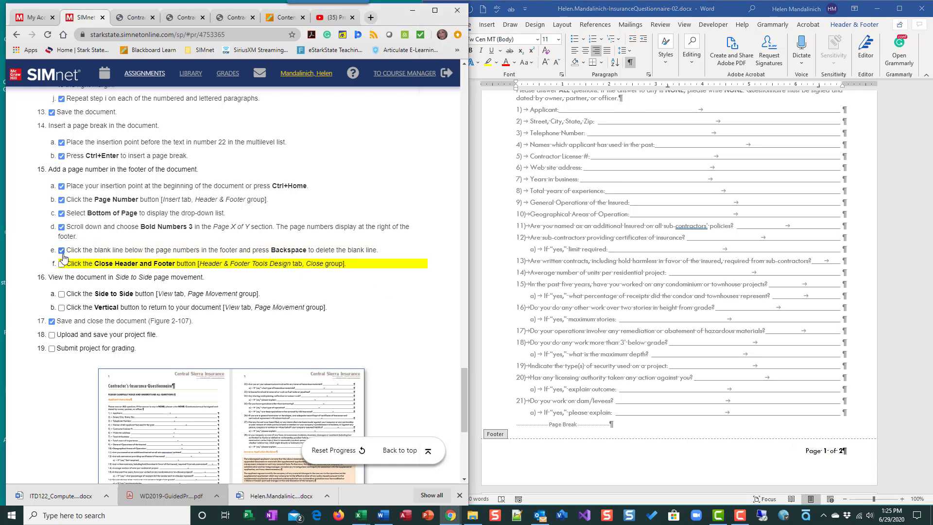
pyautogui.doubleClick(695, 382)
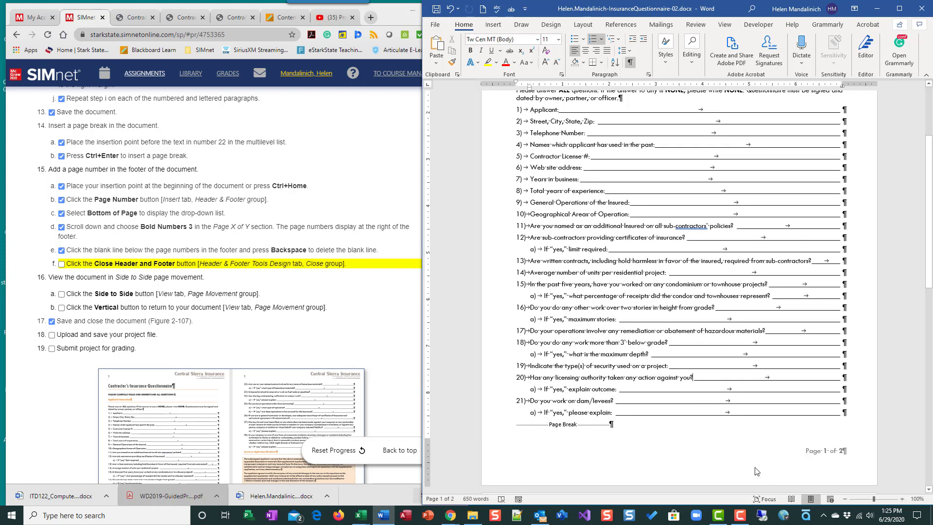
pyautogui.click(61, 265)
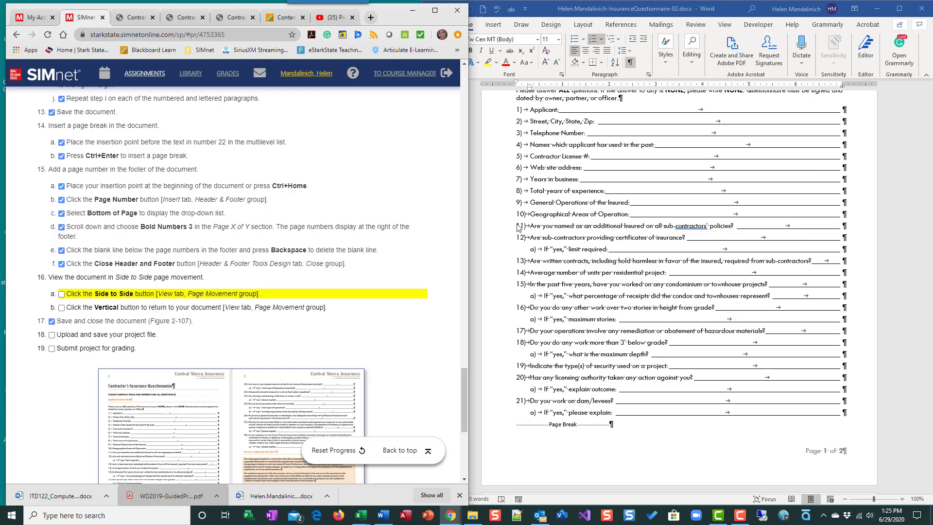
# Switch the document to Side to Side page movement and check off that task.
pyautogui.click(724, 24)
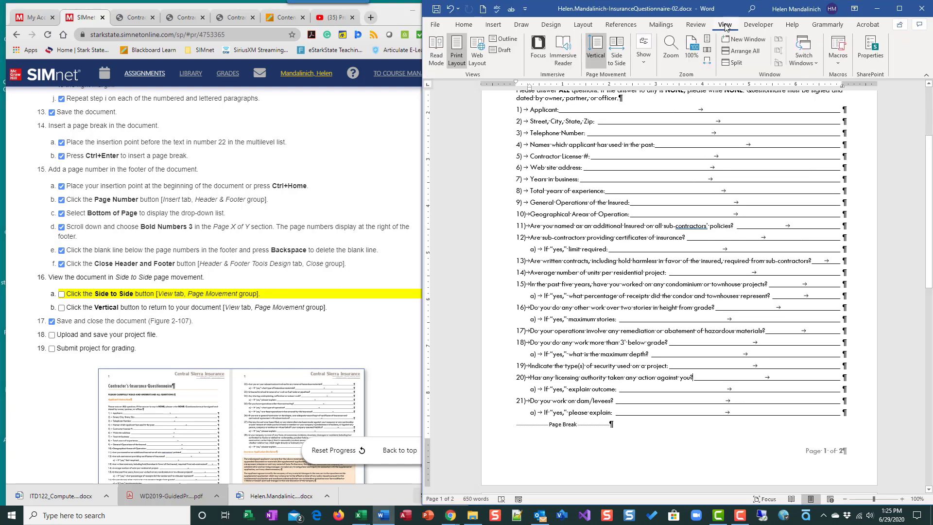
pyautogui.click(617, 51)
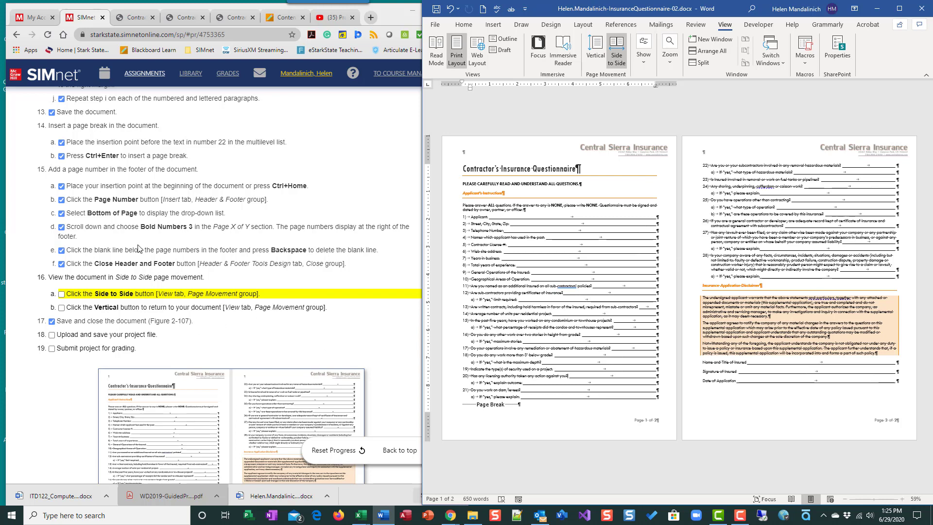
pyautogui.click(59, 295)
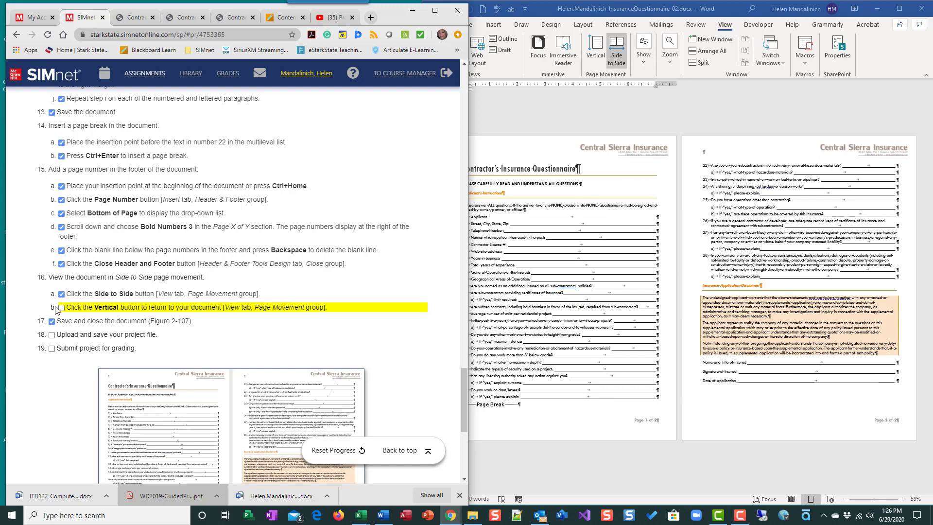
# Return the document to Vertical page movement and check off that task.
pyautogui.click(598, 54)
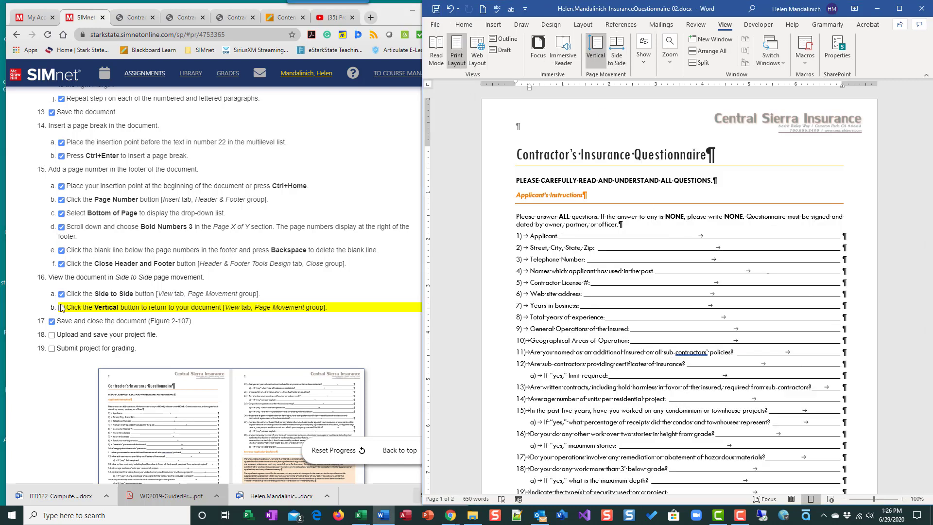
pyautogui.click(254, 345)
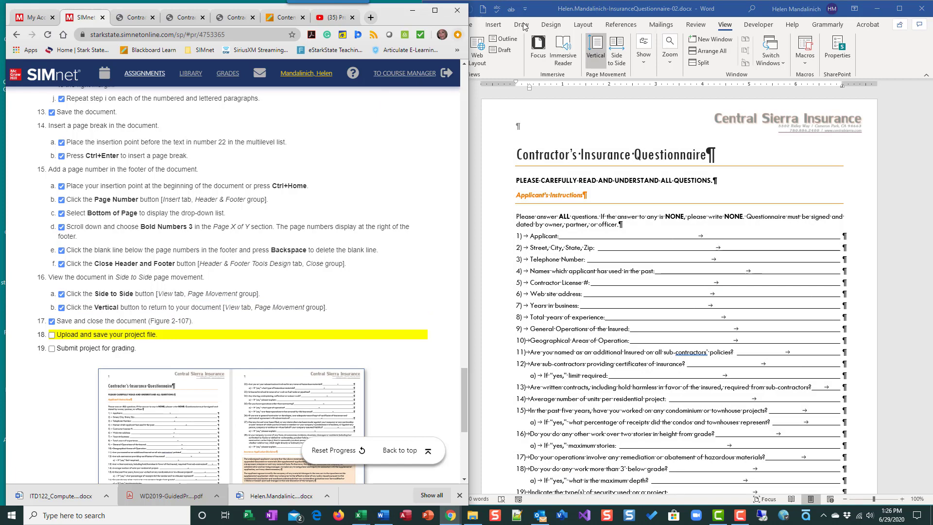
pyautogui.click(539, 9)
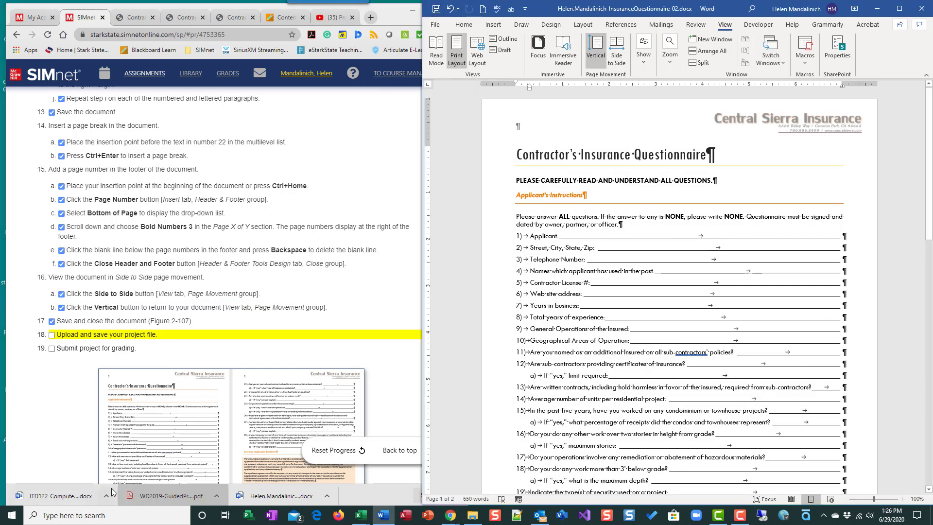
# Open the downloaded solution PDF and scroll through it to compare with the document.
pyautogui.click(159, 494)
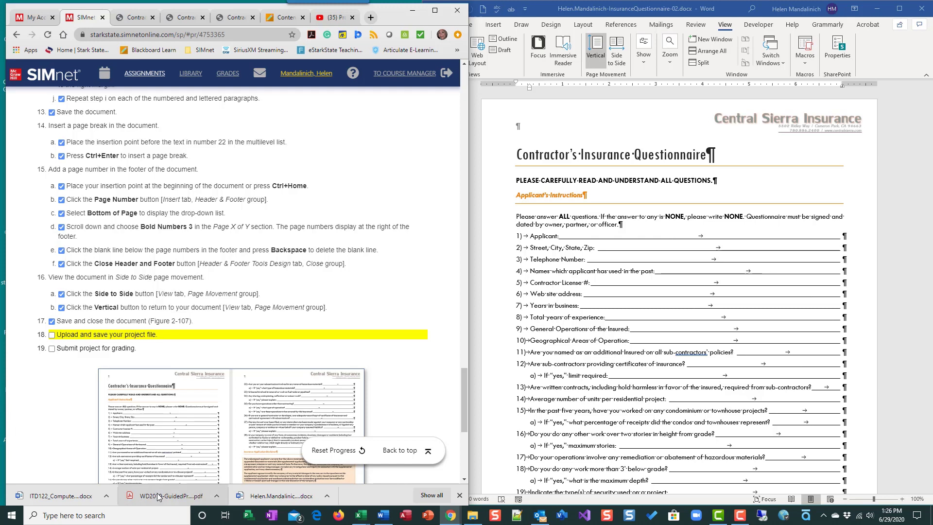
pyautogui.click(158, 495)
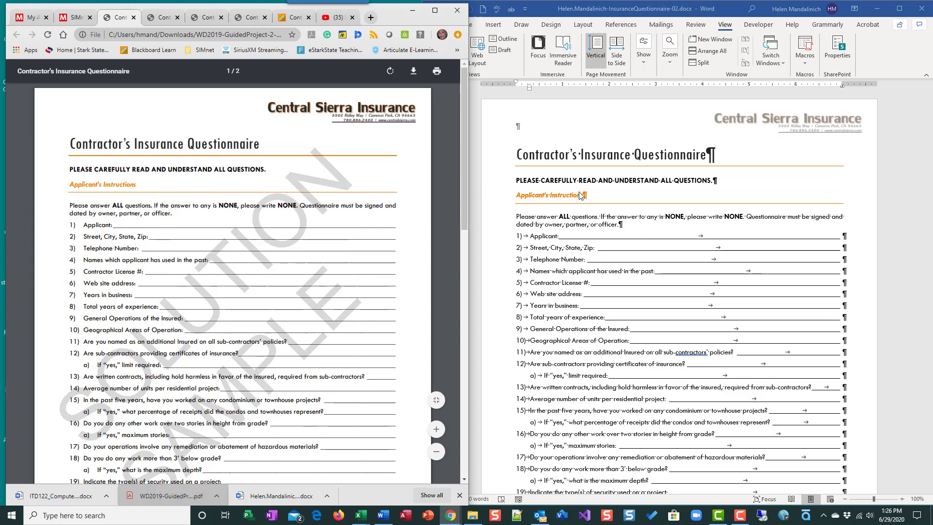
pyautogui.scroll(-2, 582, 310)
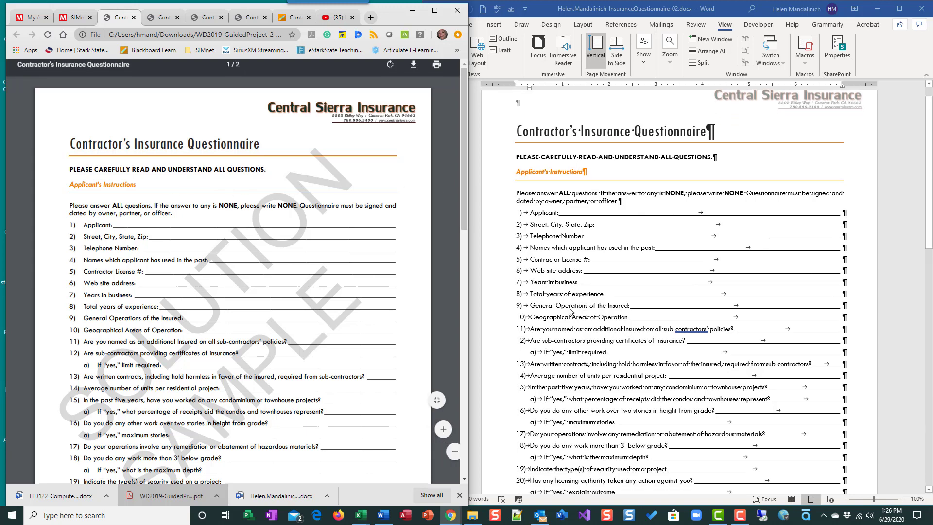
pyautogui.scroll(-3, 390, 294)
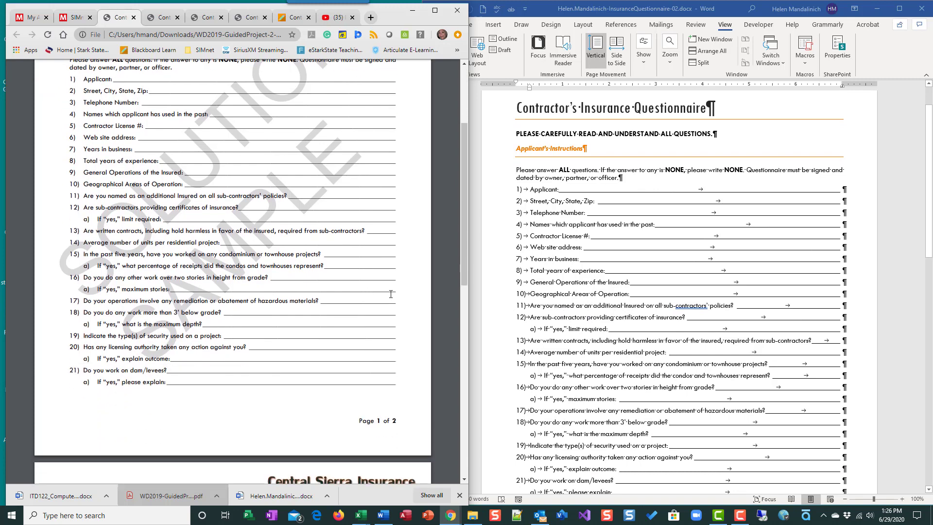
# Scroll through the solution PDF alongside the document to compare the second page and disclaimer section.
pyautogui.scroll(-5, 572, 387)
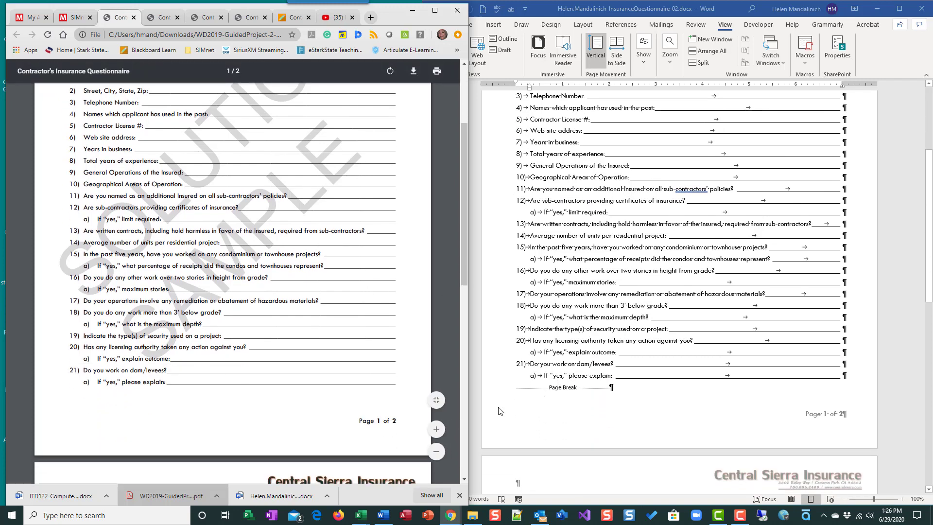
pyautogui.scroll(-8, 304, 333)
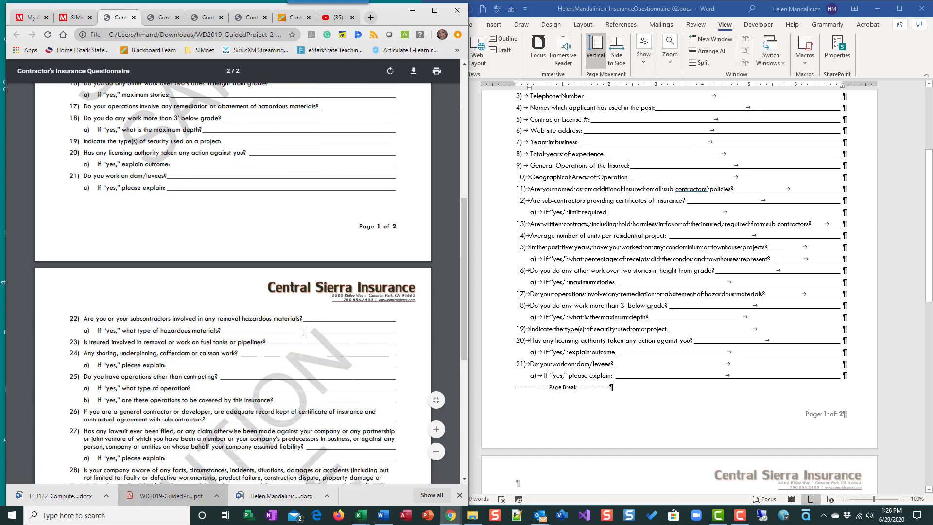
pyautogui.scroll(-3, 726, 322)
pyautogui.scroll(-6, 726, 322)
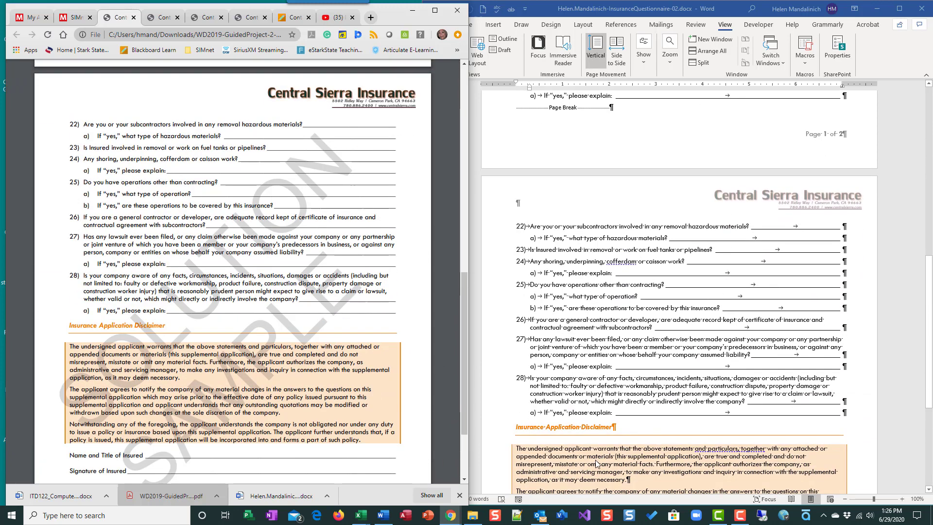
pyautogui.scroll(-4, 545, 430)
pyautogui.scroll(-1, 182, 356)
pyautogui.scroll(-2, 181, 356)
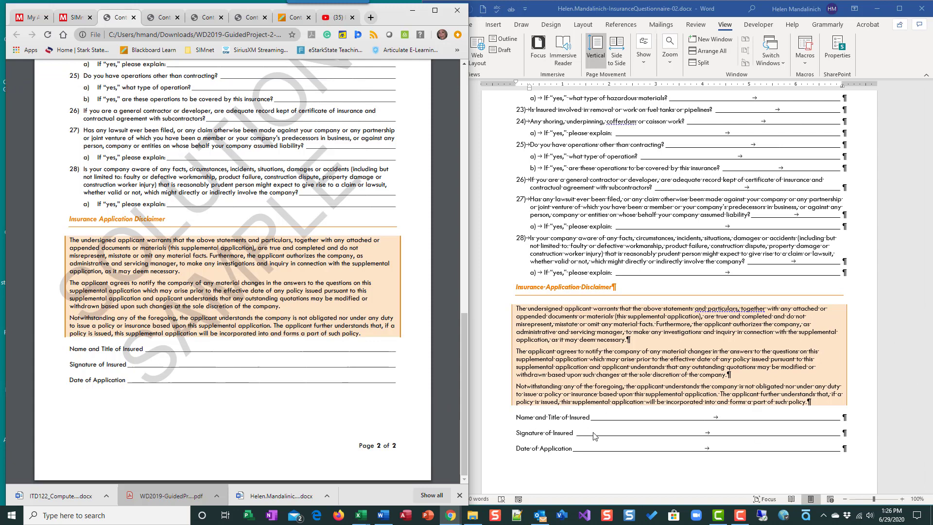
# Hide the formatting marks in the document and glance at the remaining project instructions.
pyautogui.click(550, 24)
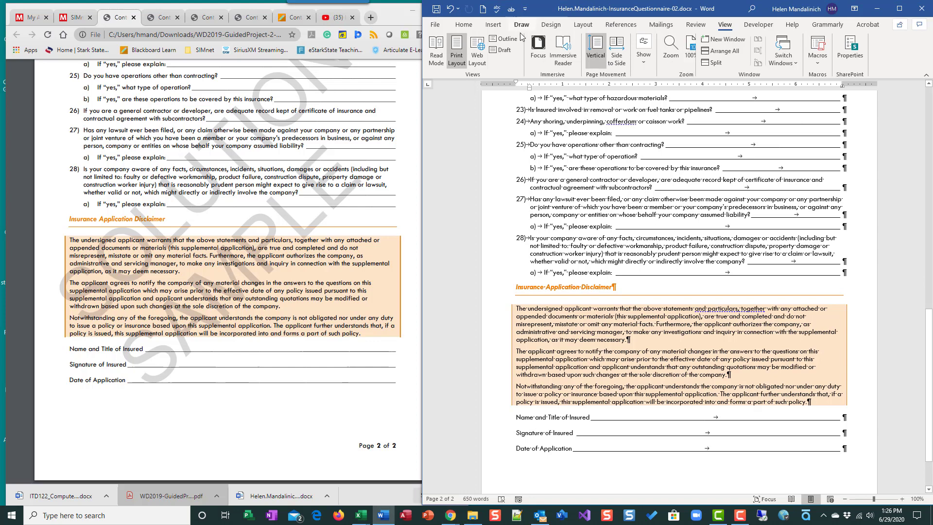
pyautogui.click(474, 29)
pyautogui.click(630, 63)
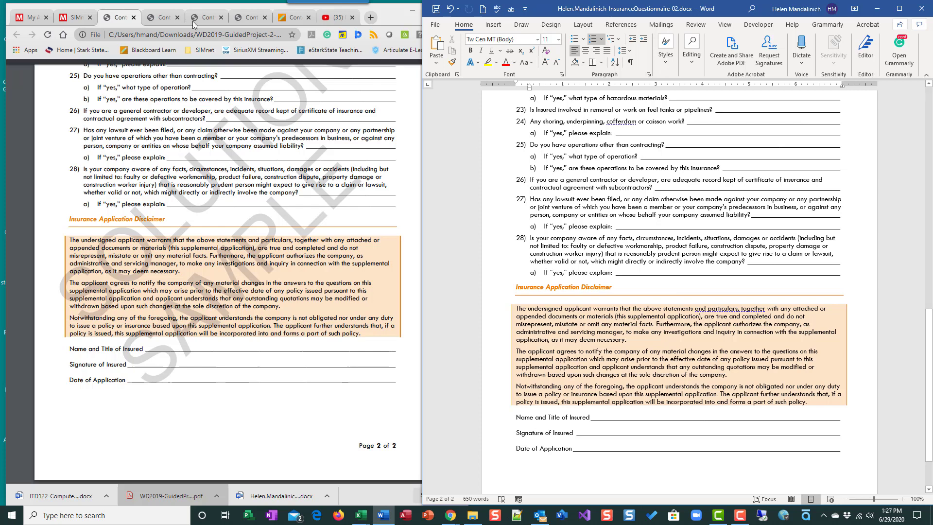
pyautogui.click(73, 17)
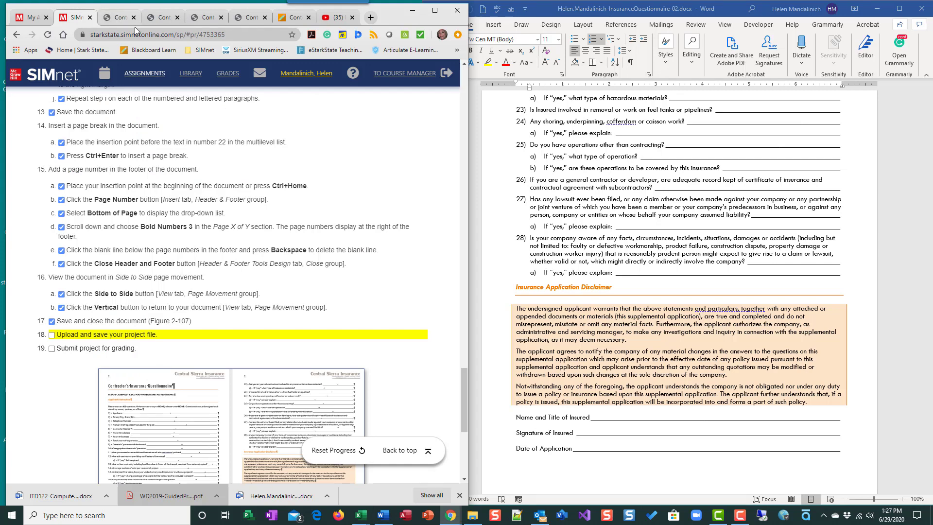
pyautogui.click(580, 161)
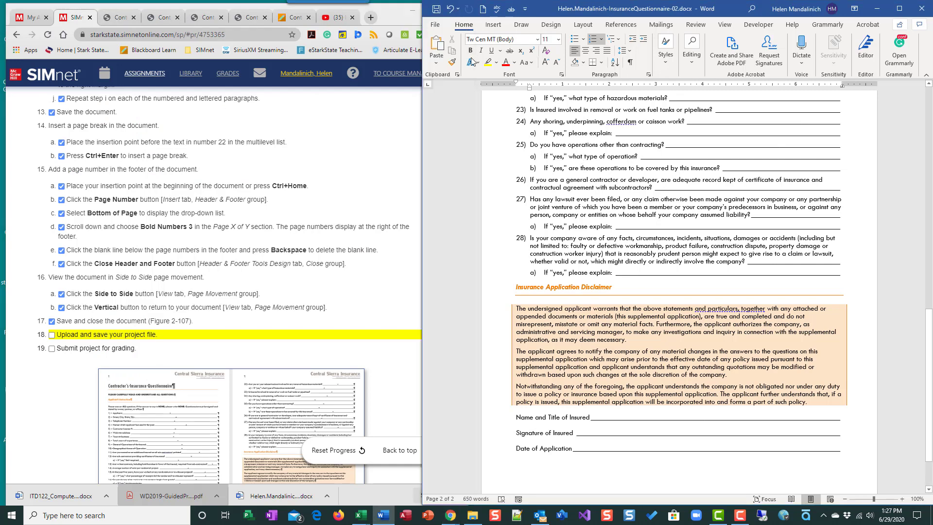
pyautogui.click(436, 25)
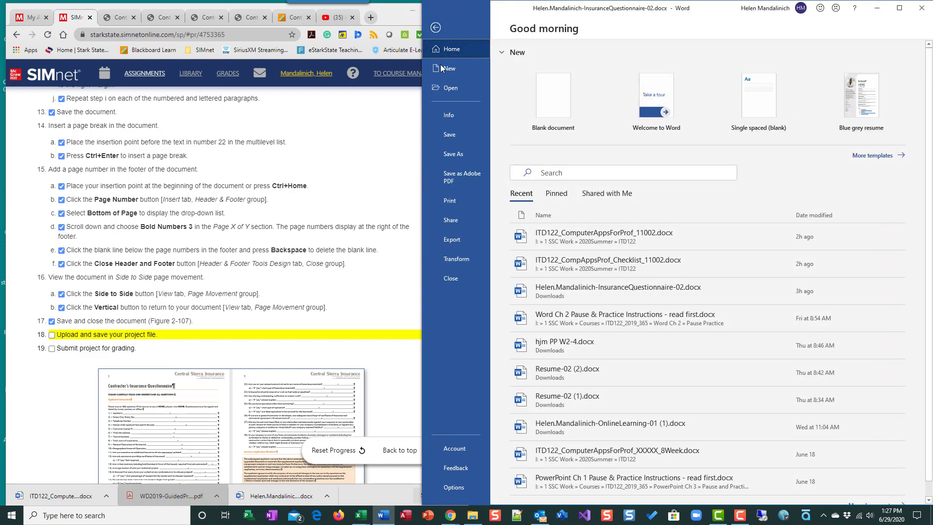
pyautogui.click(453, 154)
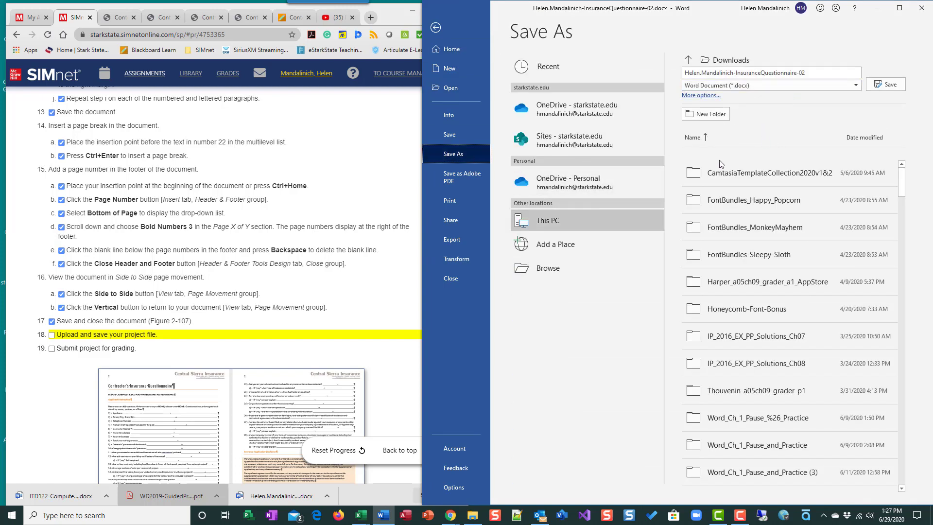
pyautogui.click(557, 270)
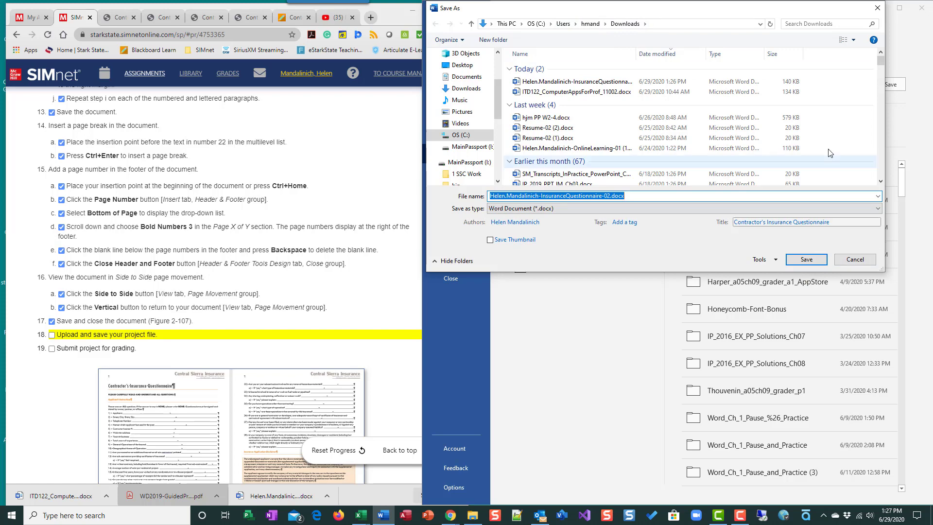
pyautogui.click(855, 260)
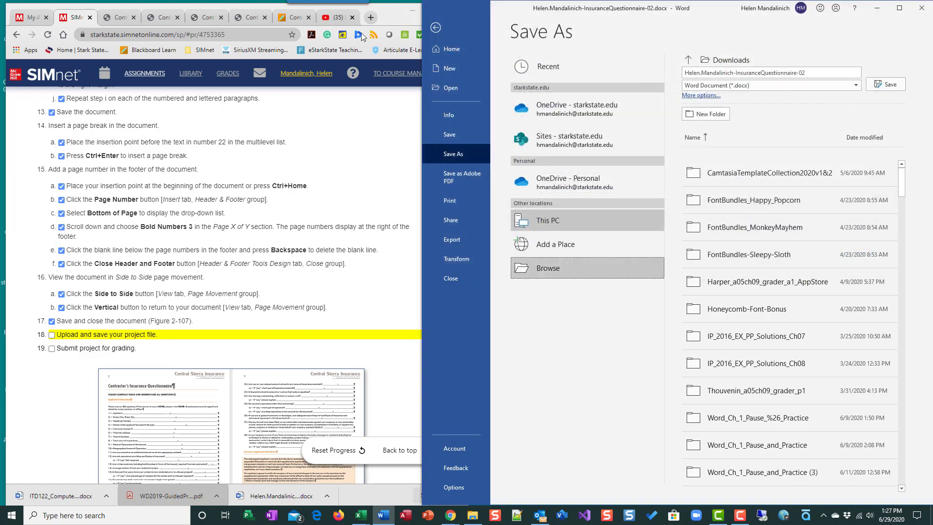
pyautogui.click(436, 27)
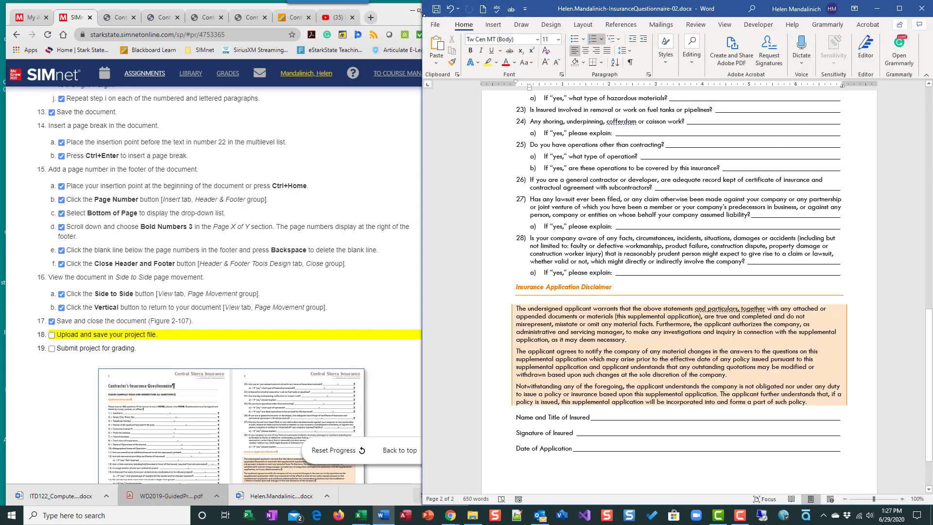
# Close the Word document and maximize the SIMnet project page in the browser.
pyautogui.click(921, 9)
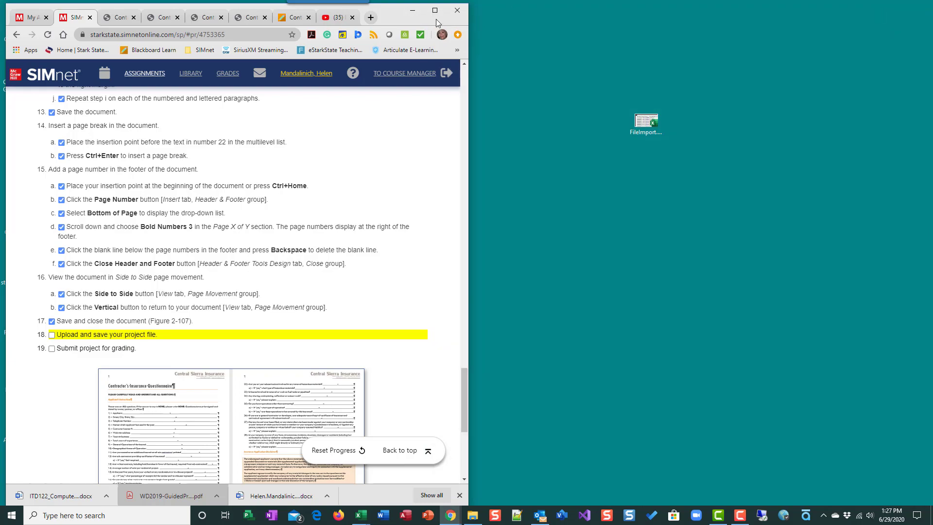
pyautogui.click(435, 10)
pyautogui.scroll(-5, 558, 207)
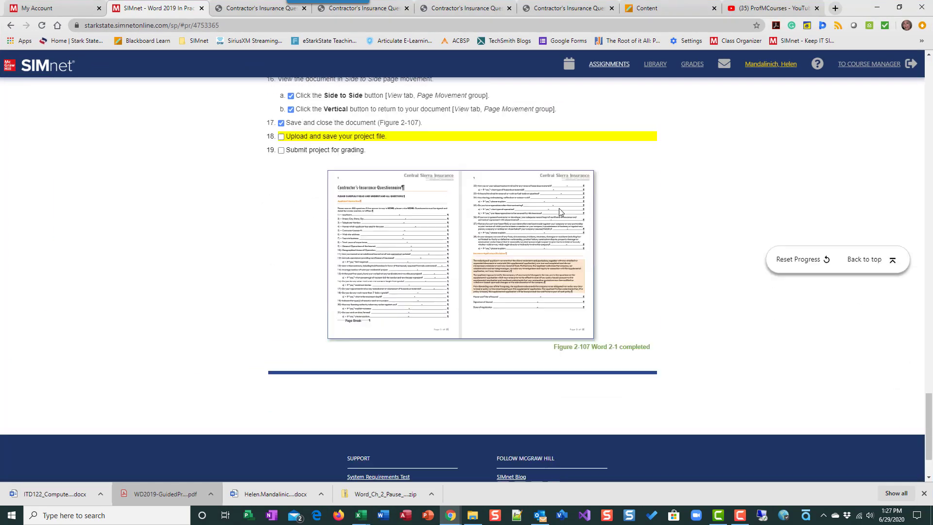
pyautogui.scroll(12, 559, 208)
pyautogui.scroll(15, 561, 209)
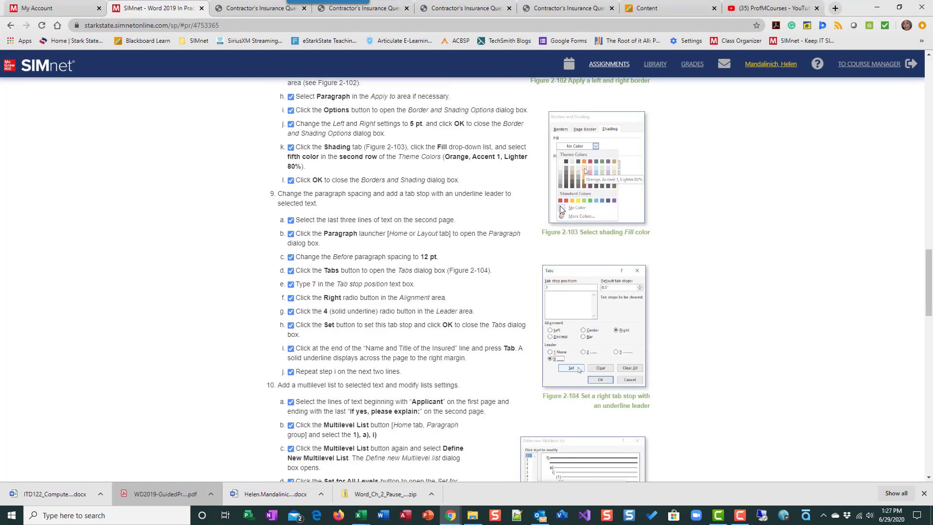
pyautogui.scroll(5, 561, 209)
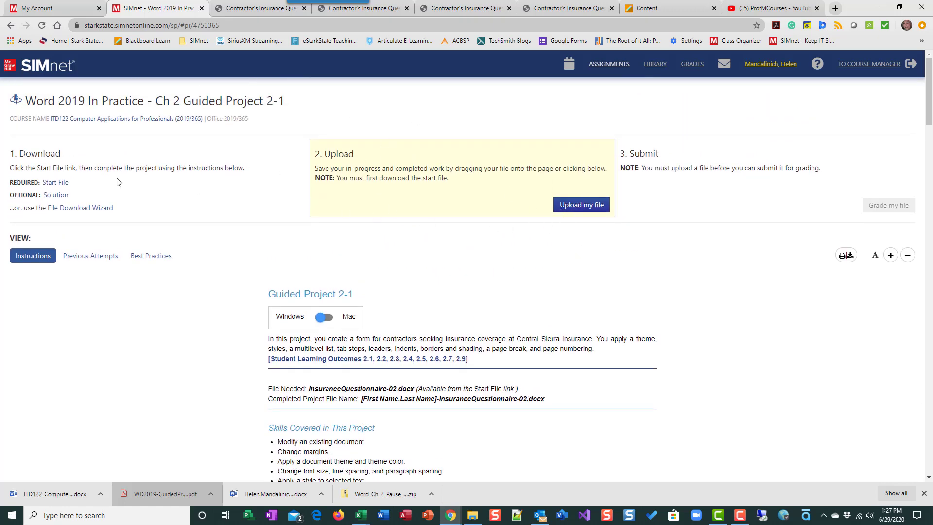
# Upload the completed InsuranceQuestionnaire-02 .docx file from Downloads and submit it for grading.
pyautogui.click(588, 207)
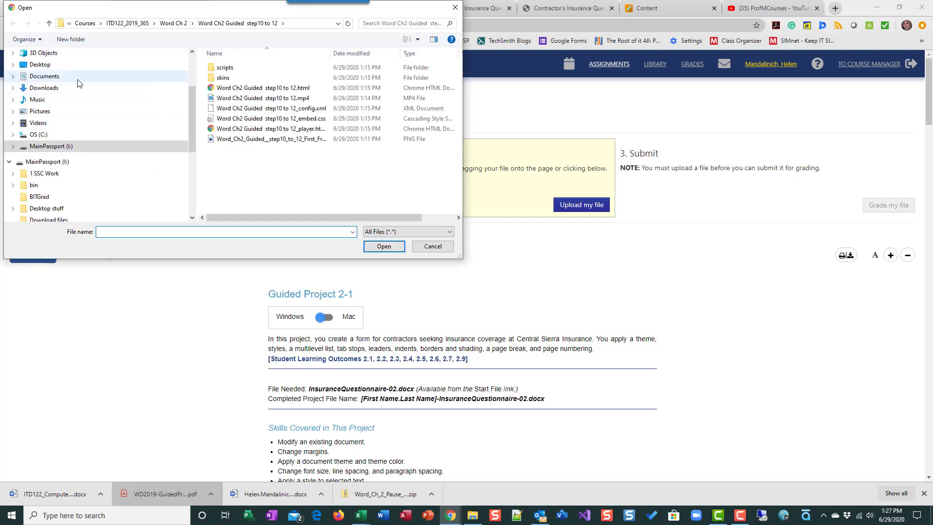
pyautogui.click(73, 90)
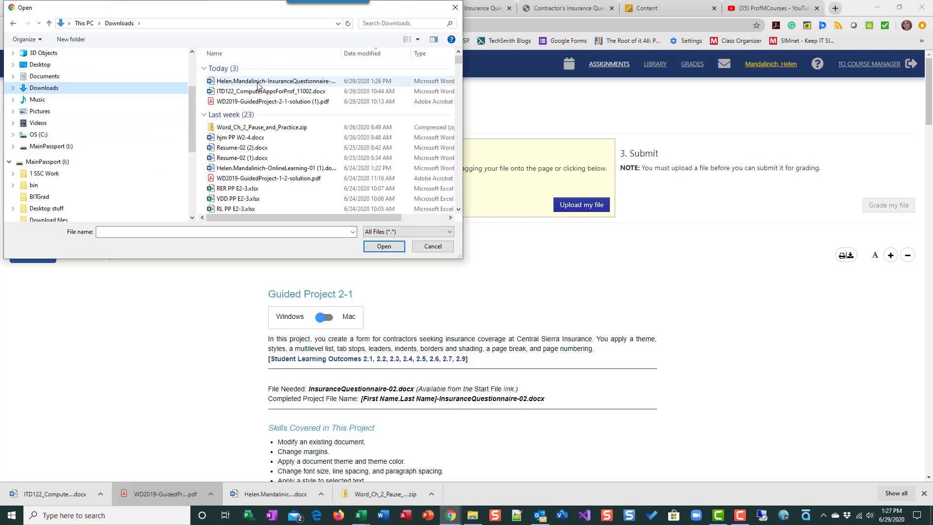
pyautogui.click(291, 82)
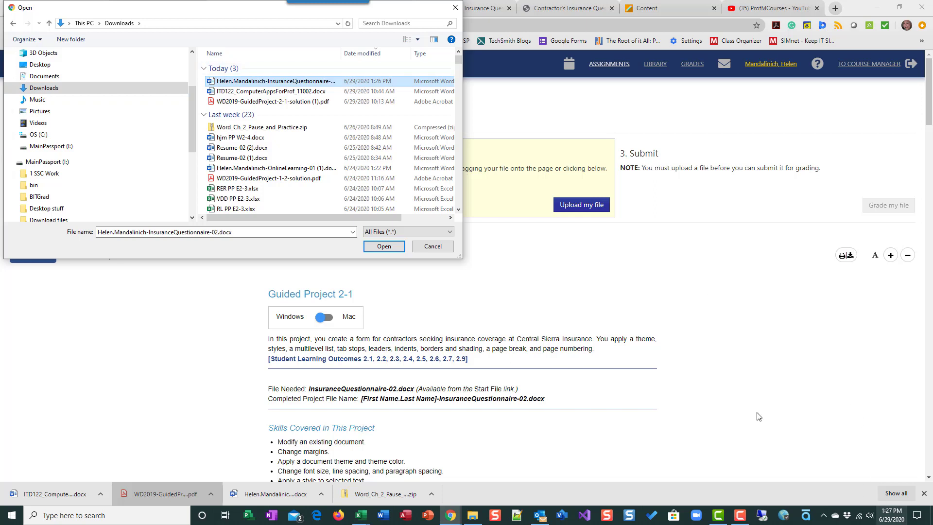
pyautogui.click(387, 248)
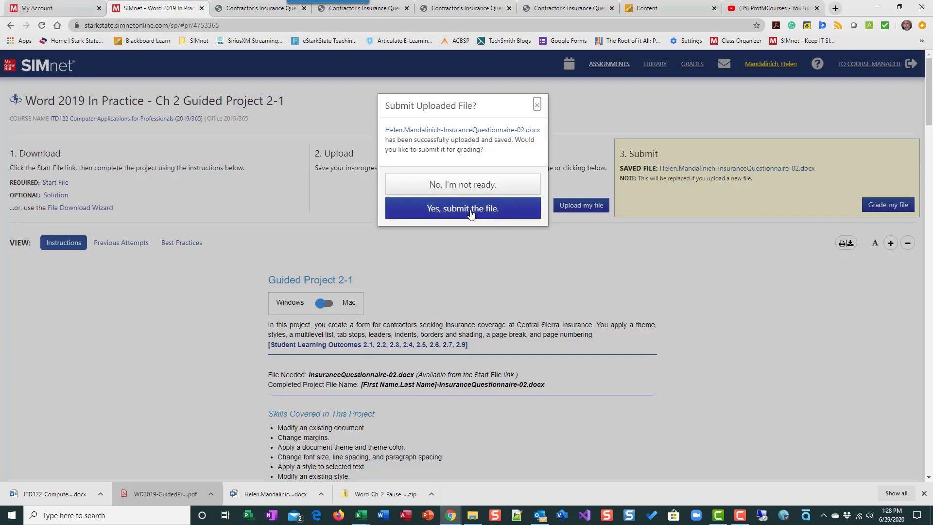
pyautogui.click(470, 212)
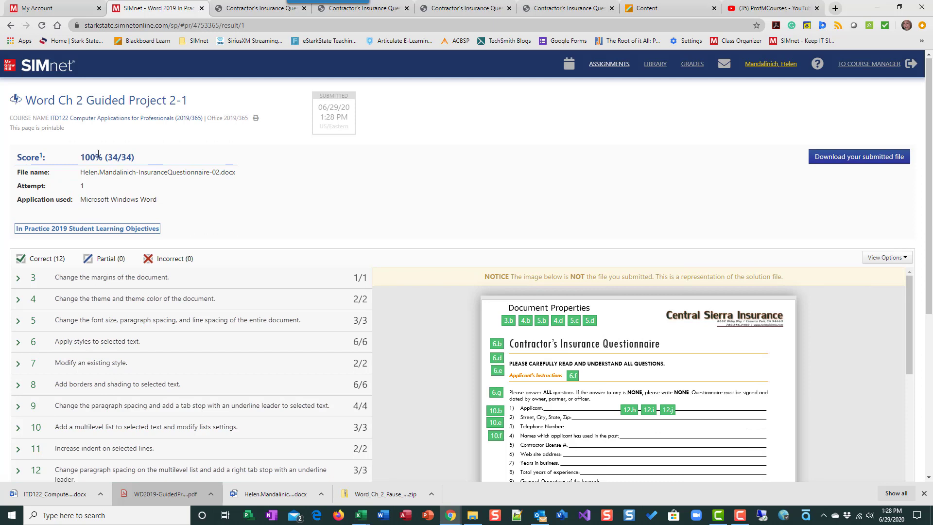
# Review the graded results, expanding the font and spacing objective and scrolling the solution preview.
pyautogui.scroll(-2, 189, 270)
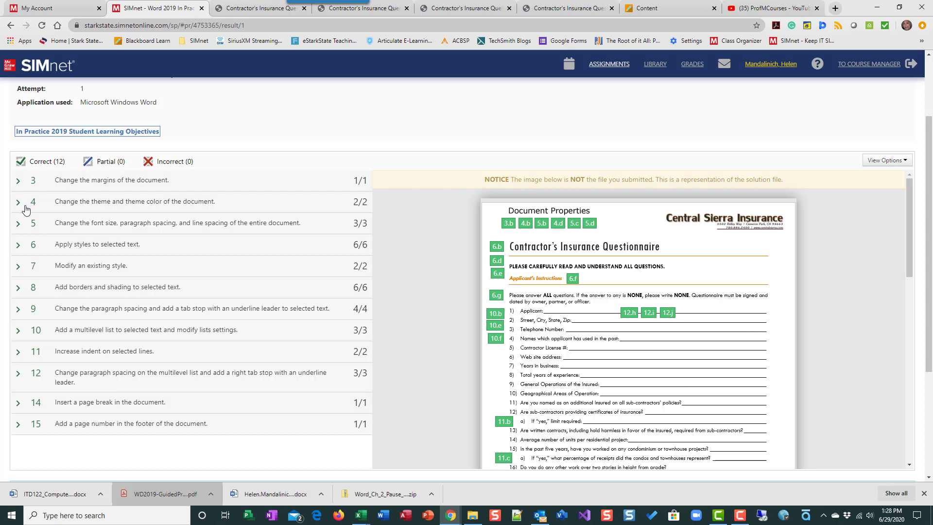
pyautogui.click(18, 224)
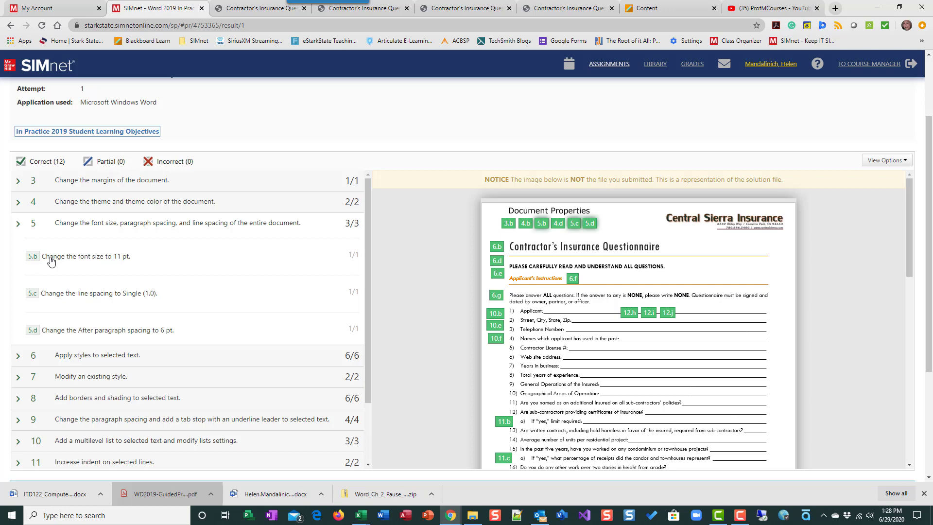
pyautogui.scroll(-1, 597, 340)
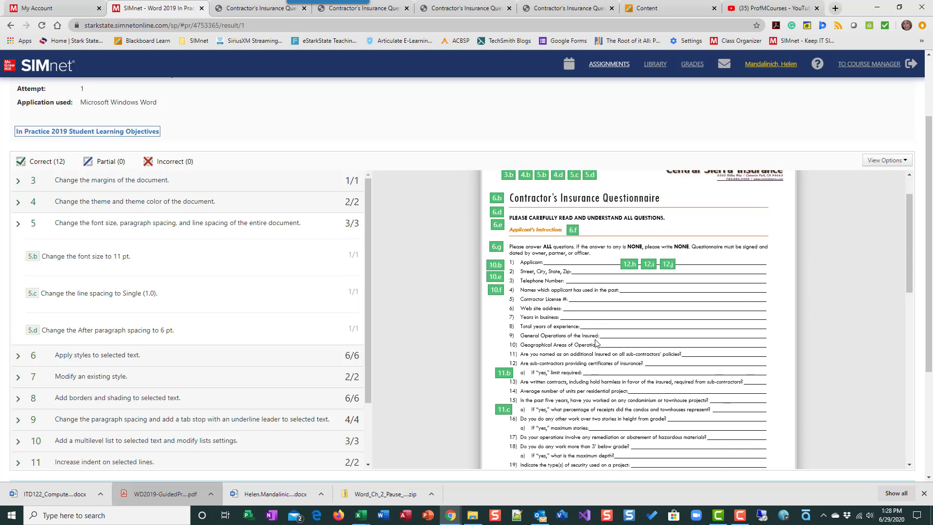
pyautogui.scroll(-10, 597, 343)
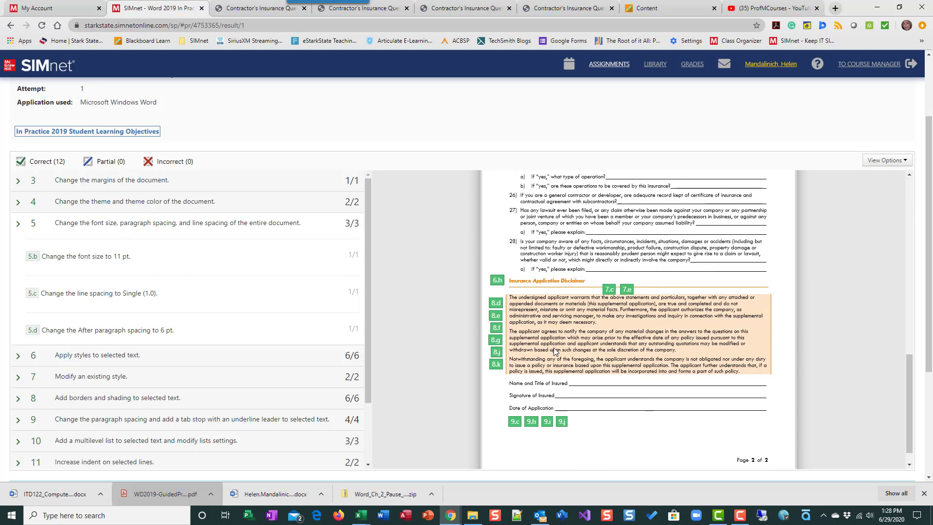
pyautogui.scroll(-1, 555, 351)
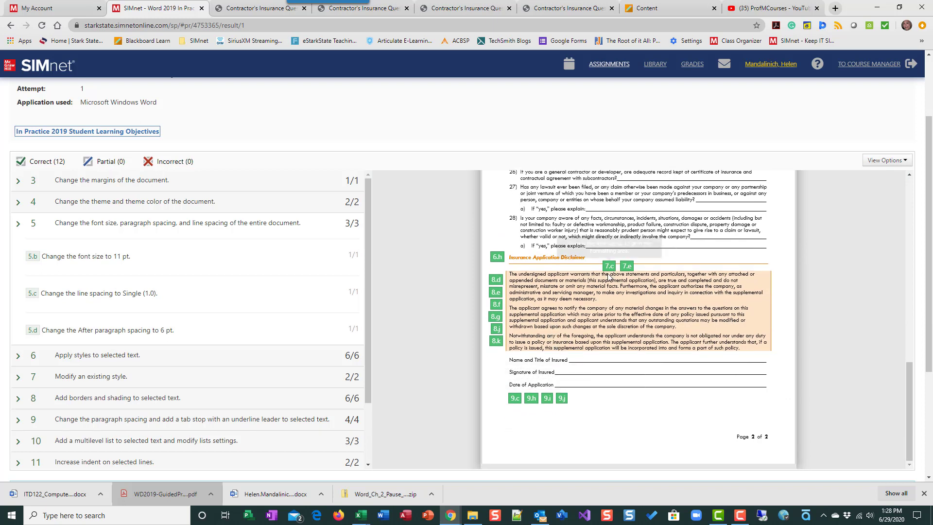
pyautogui.scroll(2, 608, 276)
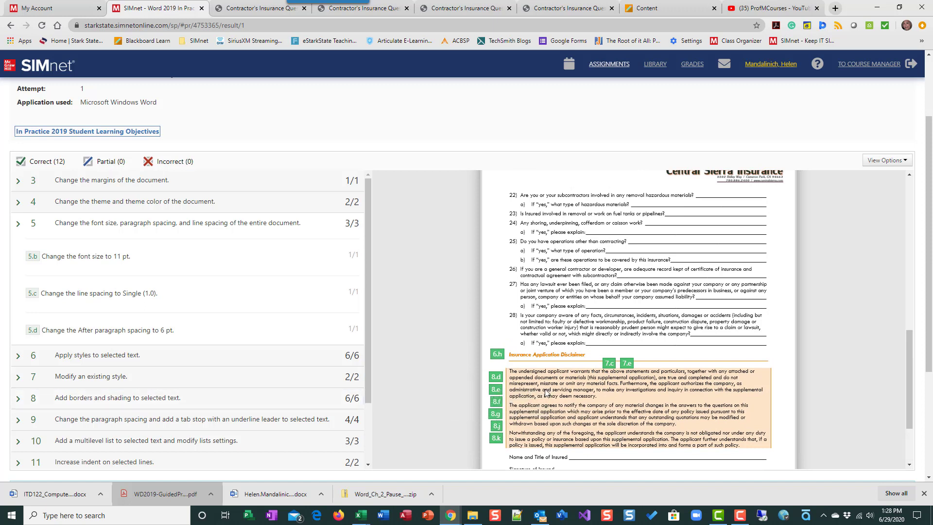
pyautogui.scroll(-2, 100, 306)
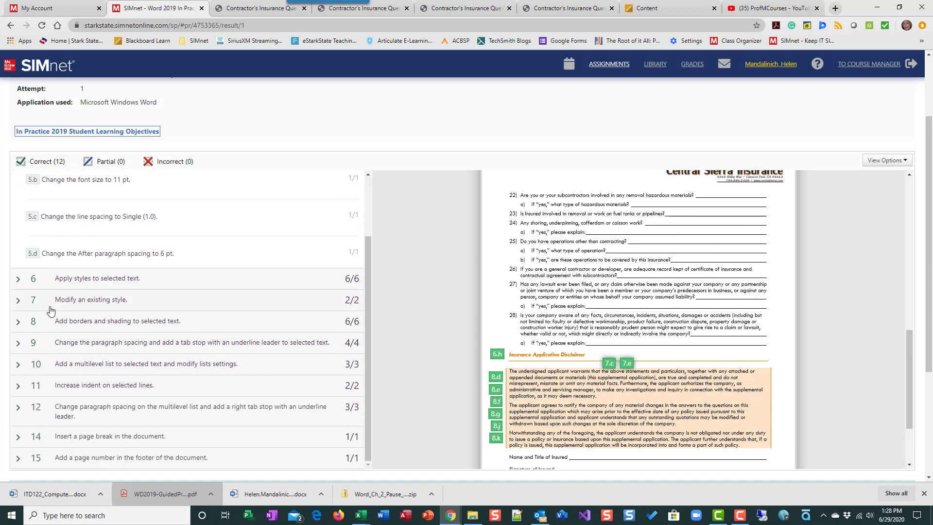